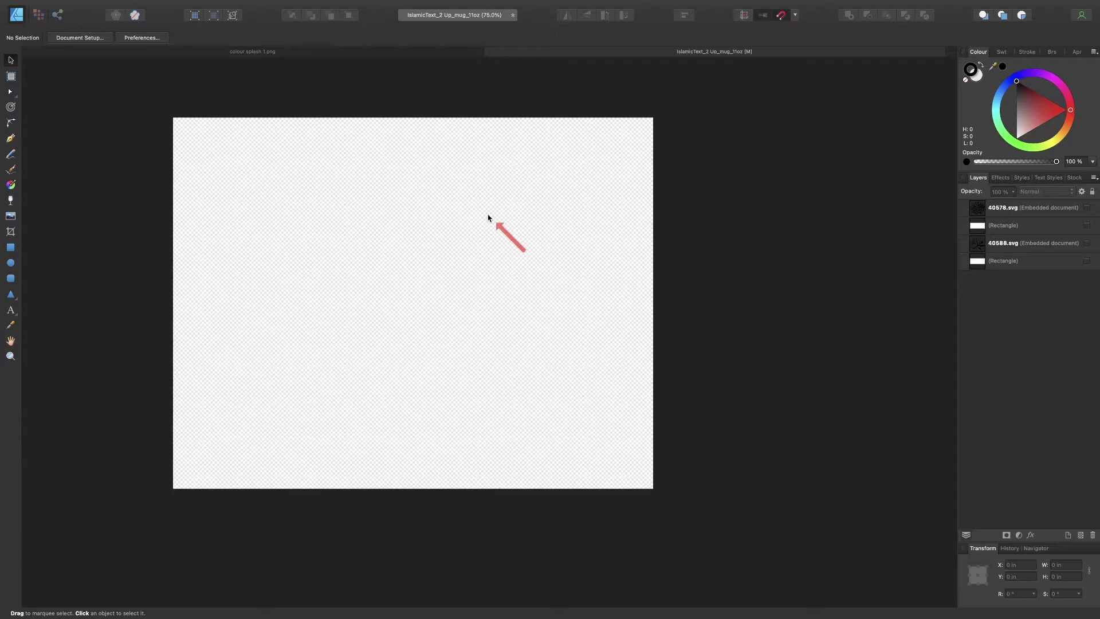
# Step: Review the page size in Document Setup and close it without changes
pyautogui.hscroll(1, 320, 208)
pyautogui.scroll(1, 321, 208)
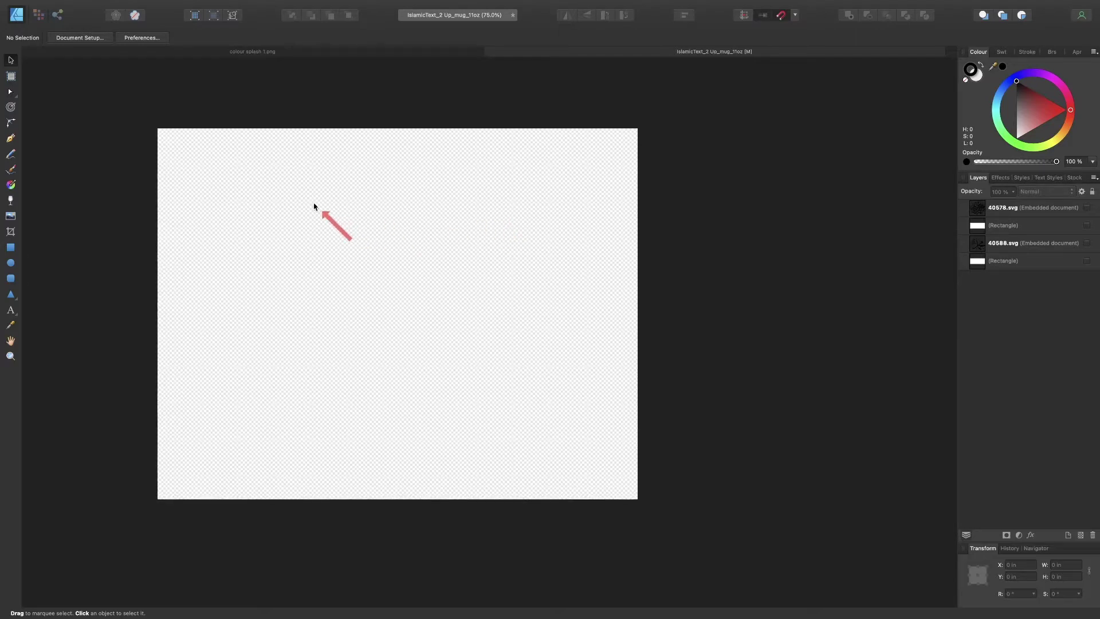
pyautogui.click(84, 38)
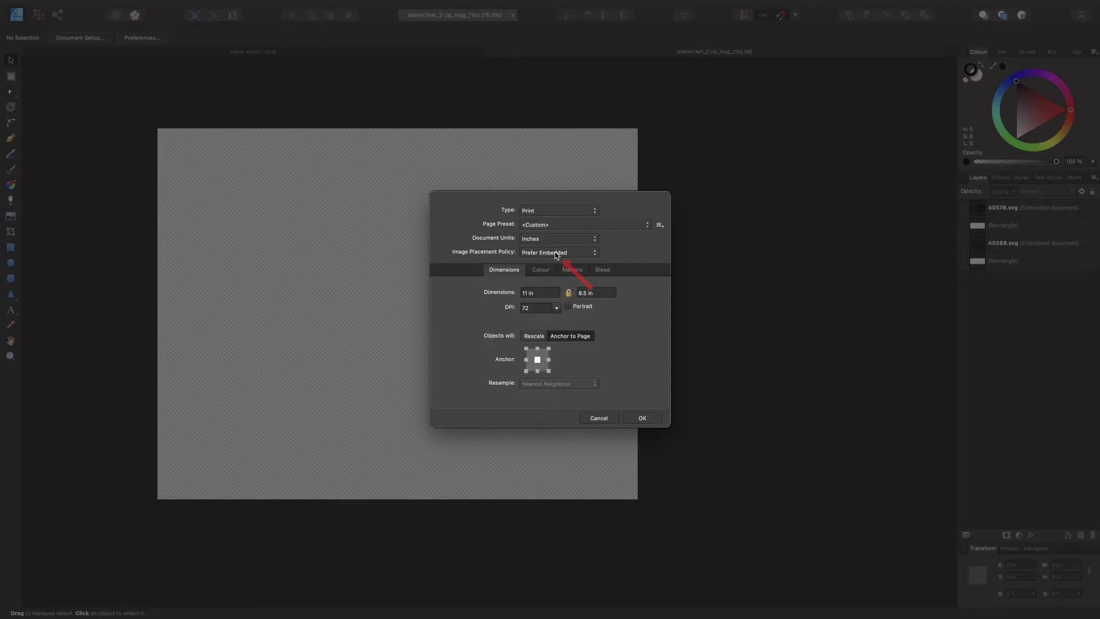
pyautogui.click(599, 417)
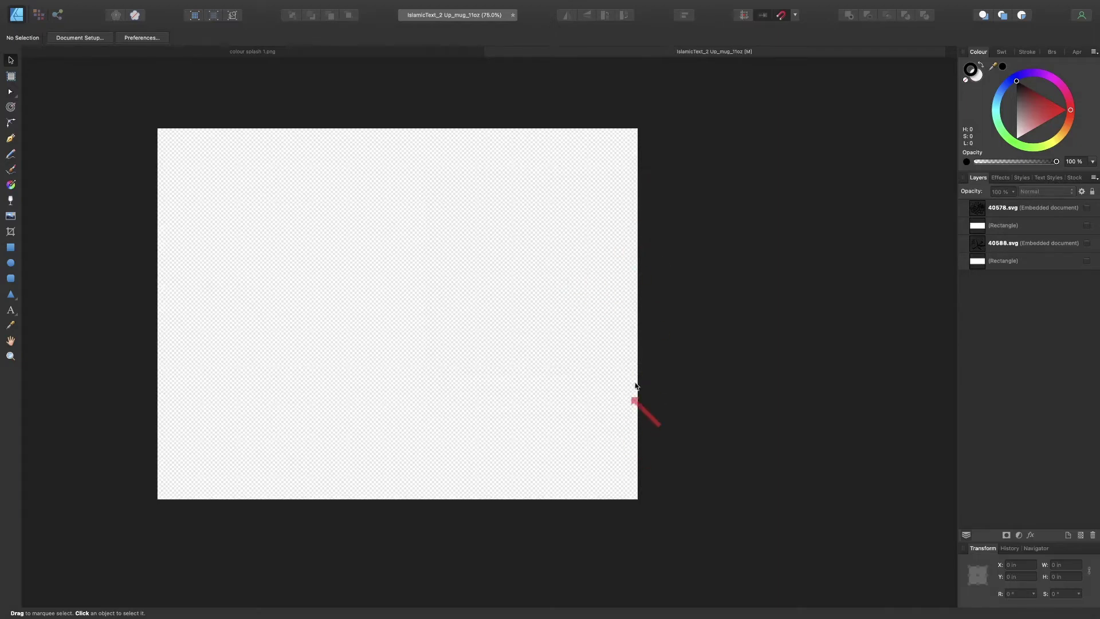
# Step: Make the lower and upper white panel Rectangle layers visible
pyautogui.click(1087, 263)
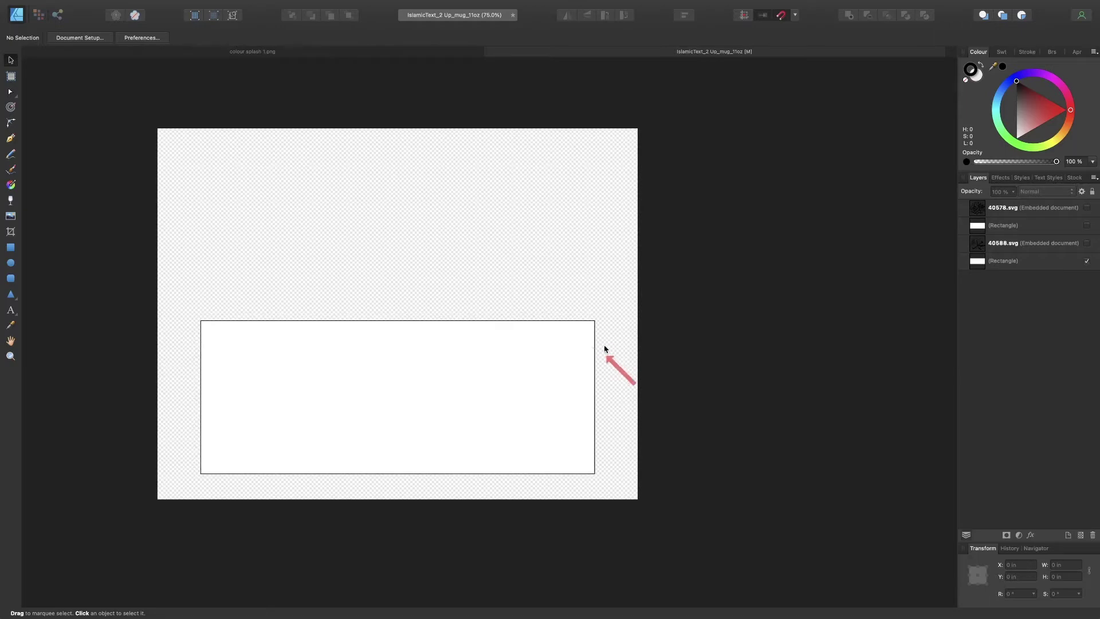
pyautogui.click(1087, 226)
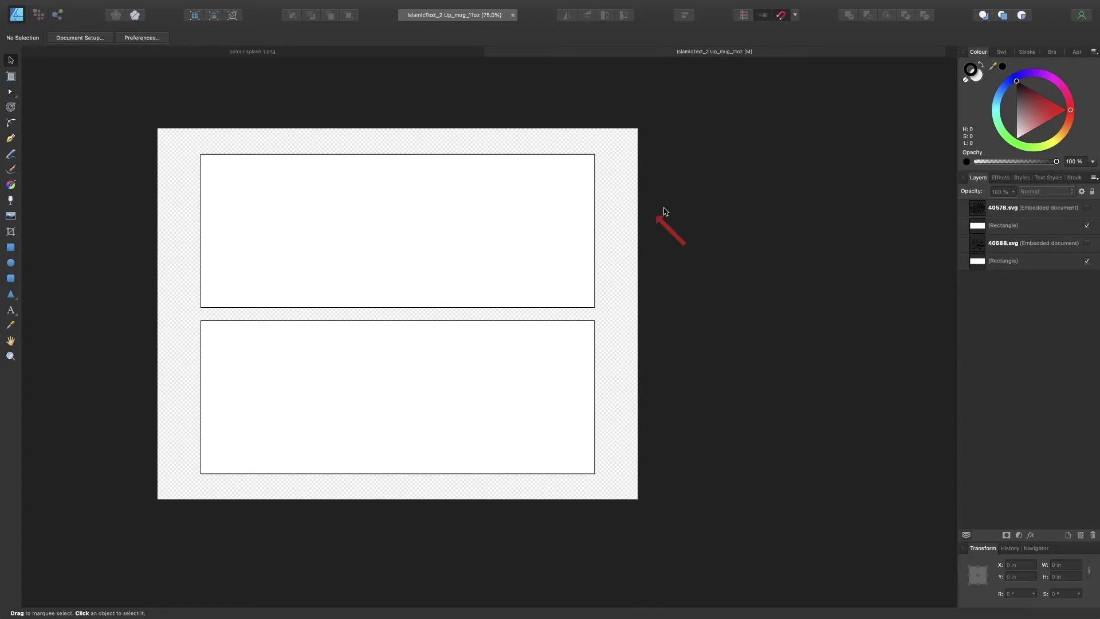
# Step: Show calligraphy layers 40588.svg and 40578.svg, then dismiss the Mail notification
pyautogui.click(1088, 245)
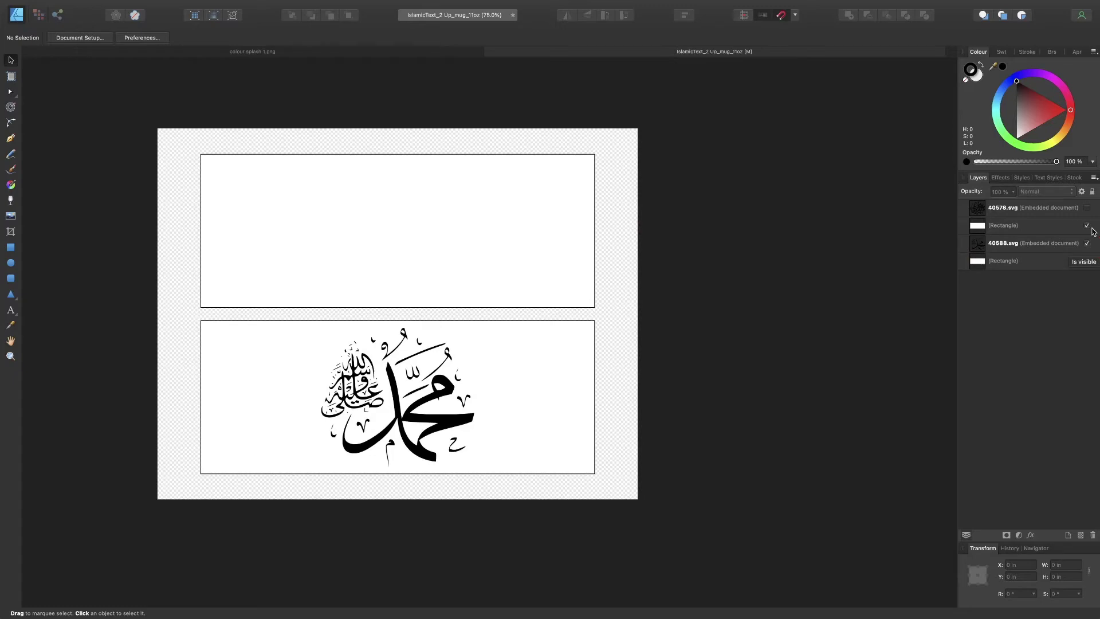
pyautogui.click(1088, 209)
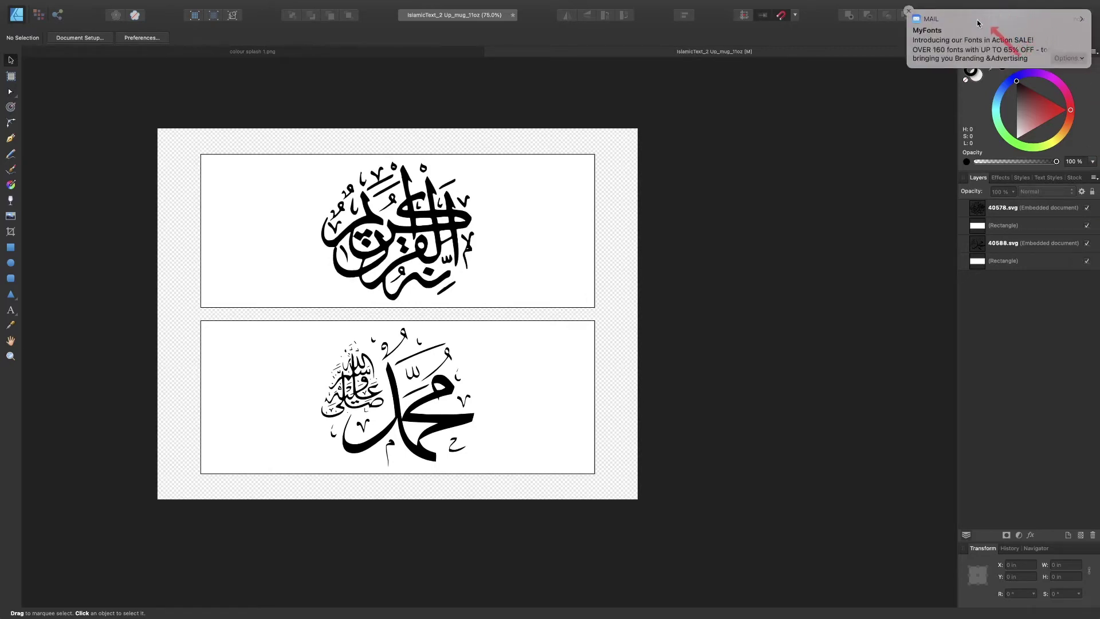
pyautogui.click(909, 12)
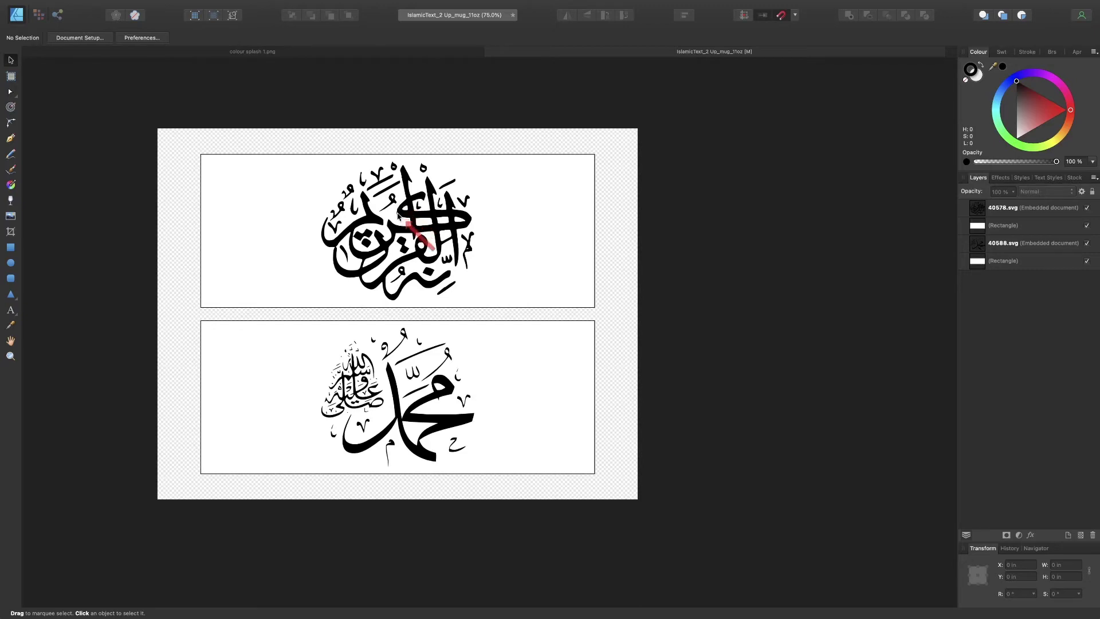
pyautogui.click(398, 214)
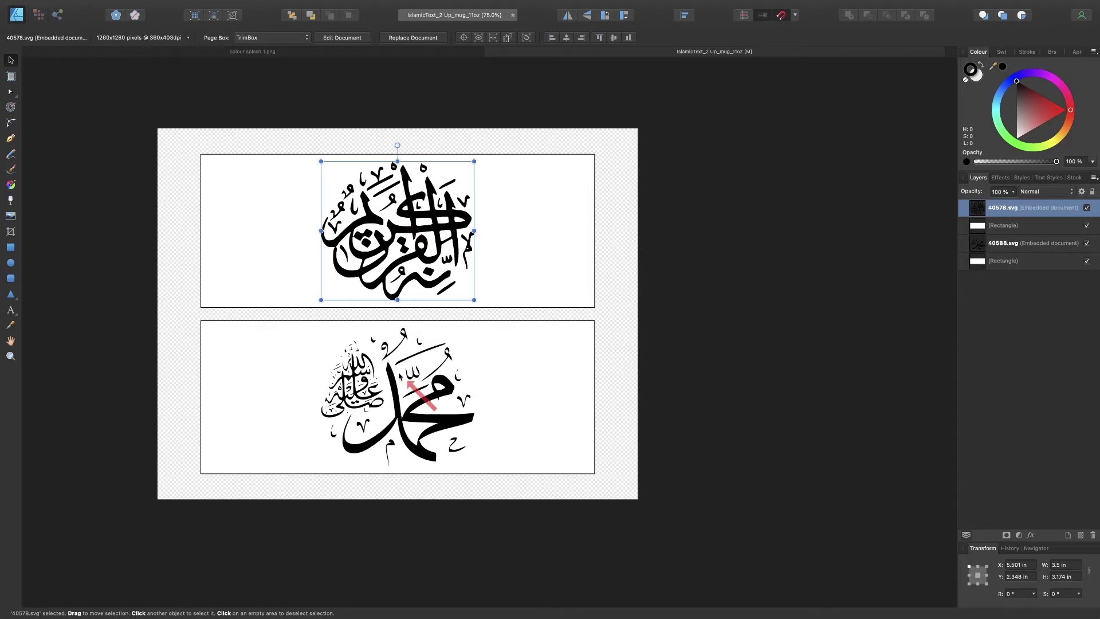
pyautogui.click(408, 381)
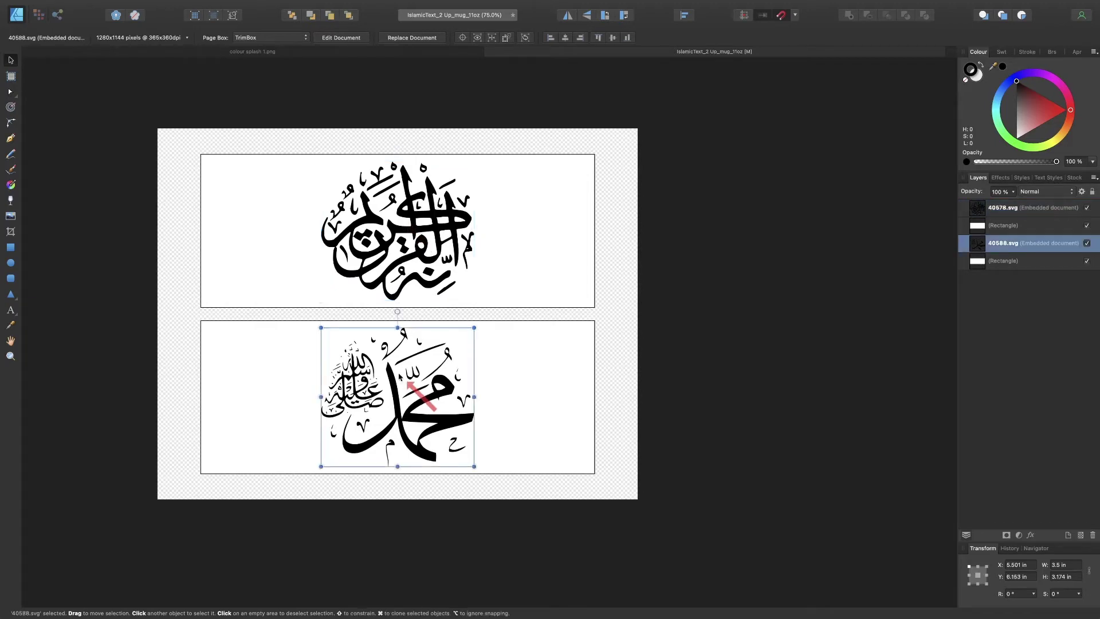
pyautogui.click(393, 234)
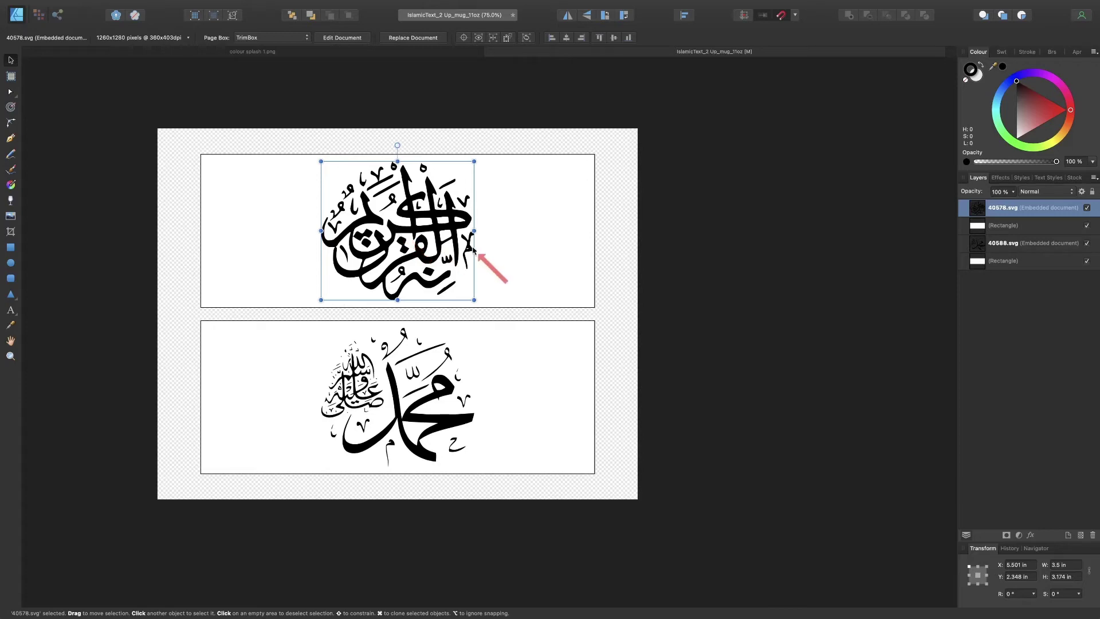
pyautogui.hscroll(2, 530, 315)
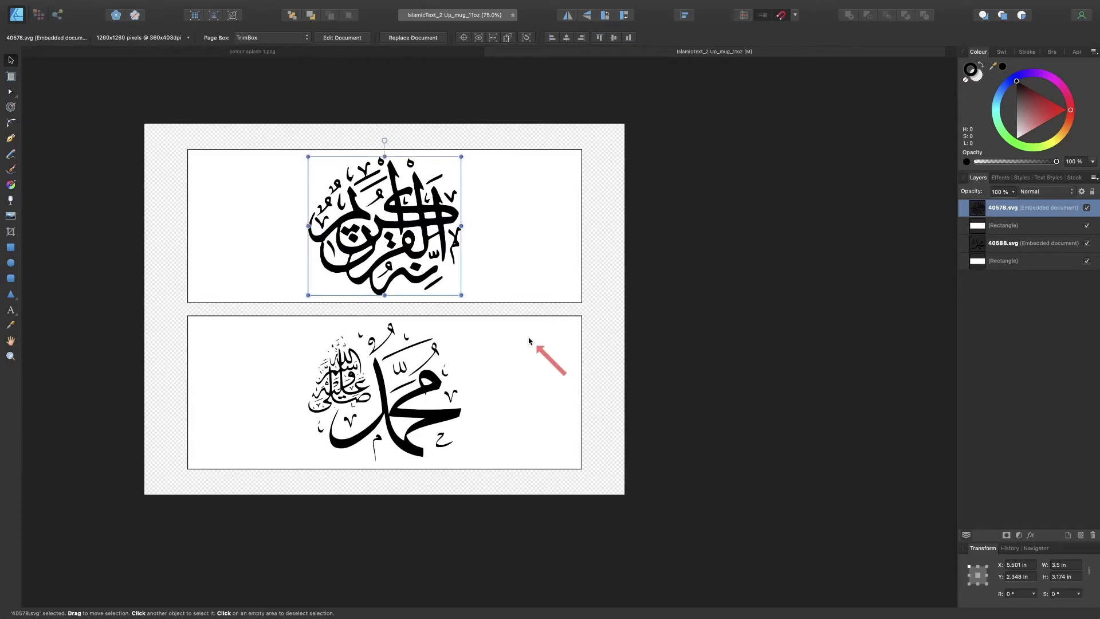
# Step: Set the stroke of both the top and bottom white panels to None, then deselect
pyautogui.click(520, 270)
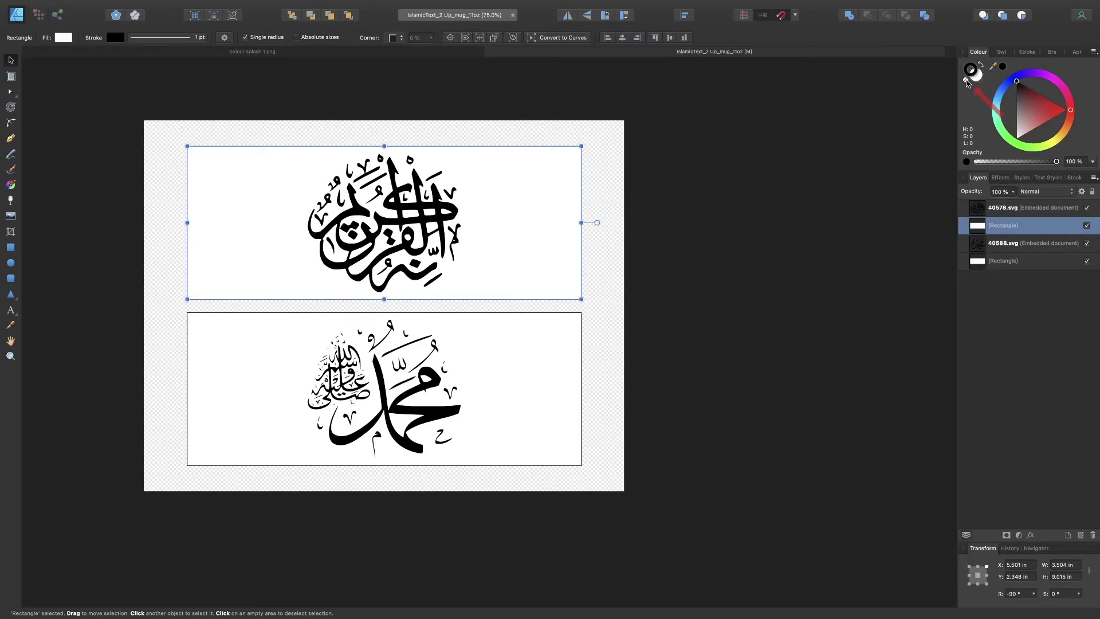
pyautogui.click(965, 81)
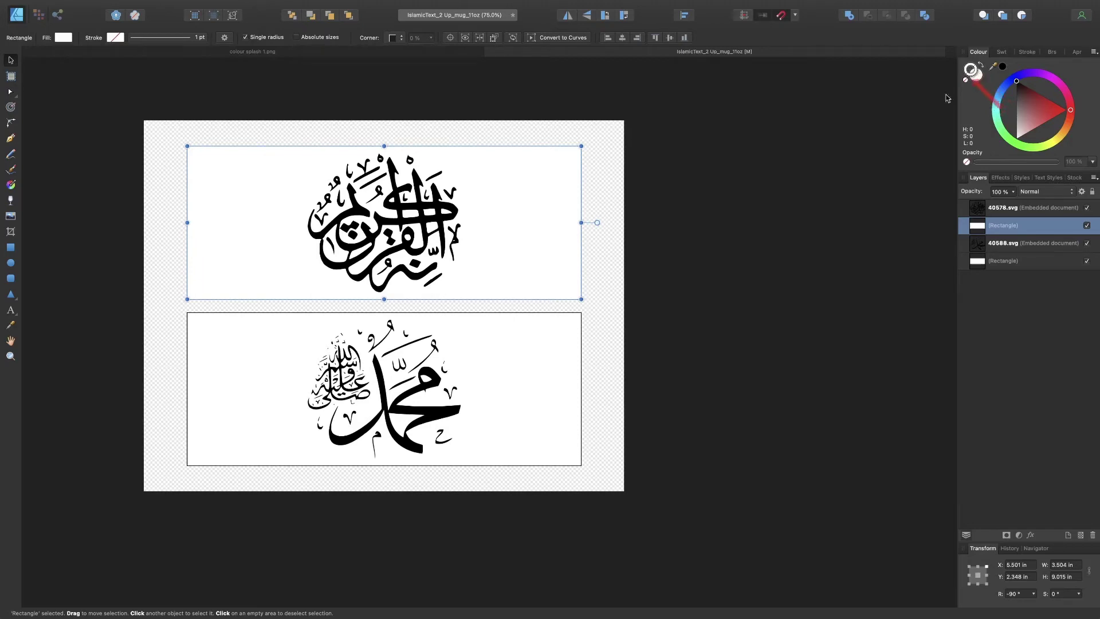
pyautogui.click(549, 358)
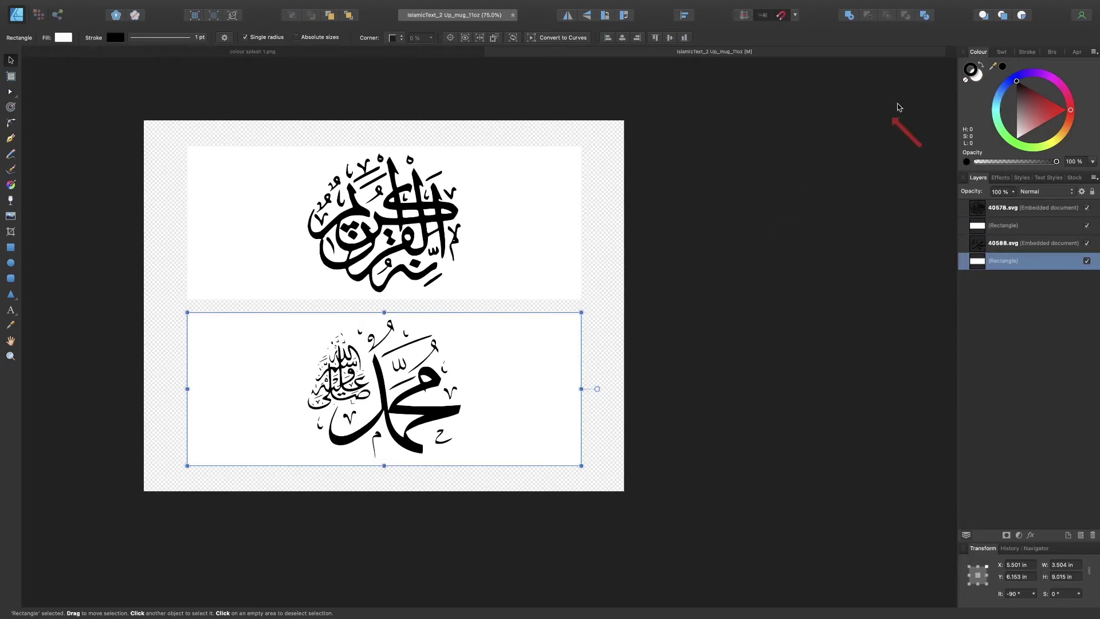
pyautogui.click(965, 81)
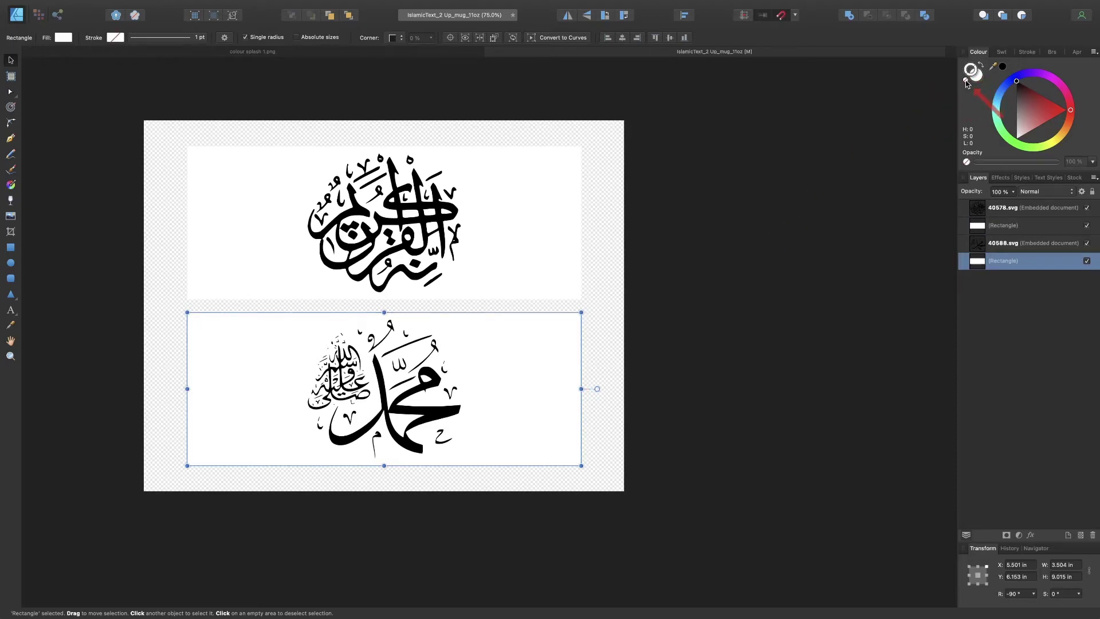
pyautogui.click(619, 208)
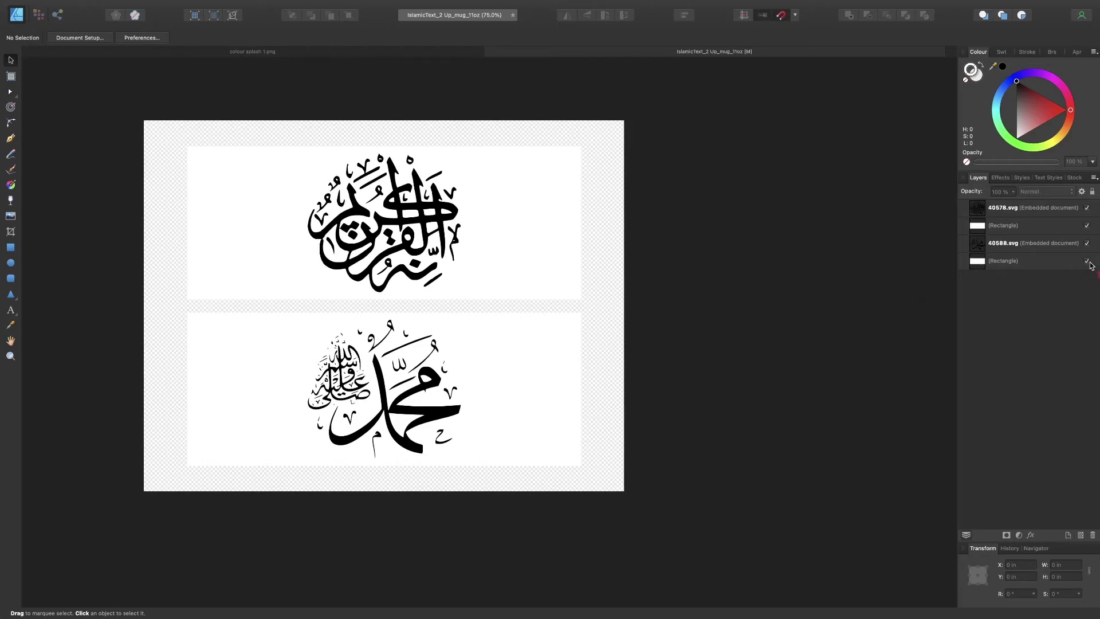
# Step: Toggle both white panel layers off and back on so both show, then select the upper panel
pyautogui.click(1087, 262)
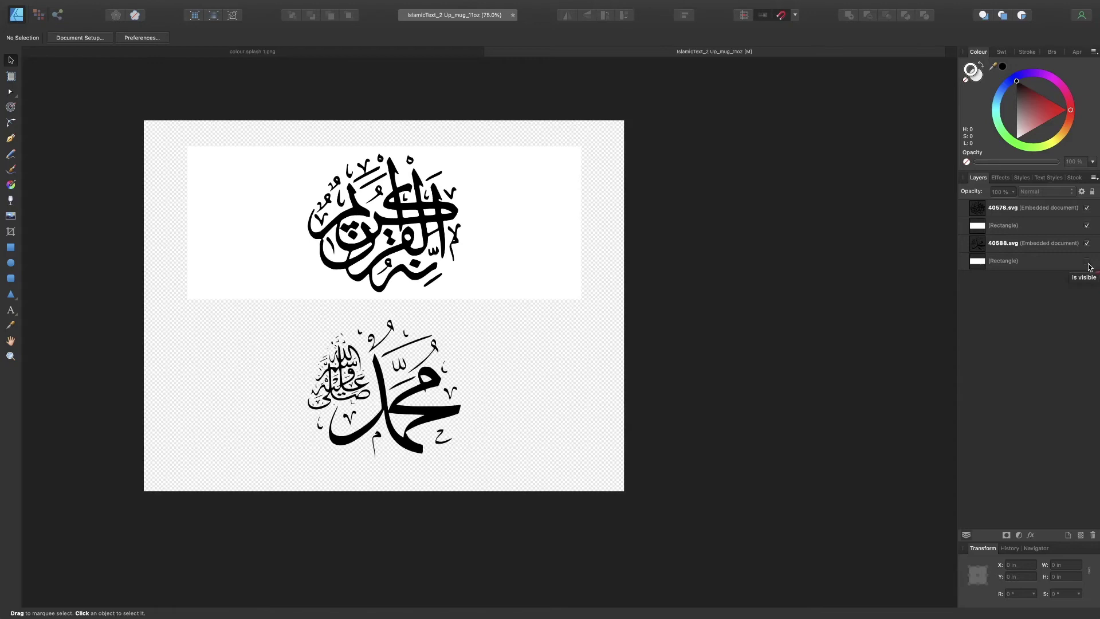
pyautogui.click(1087, 226)
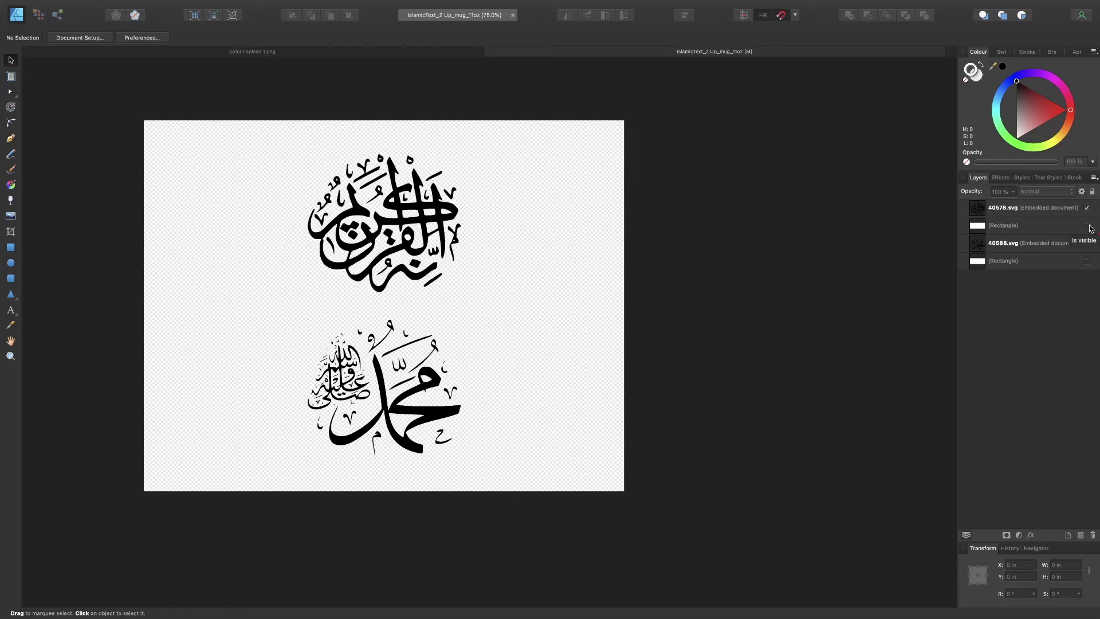
pyautogui.click(1090, 226)
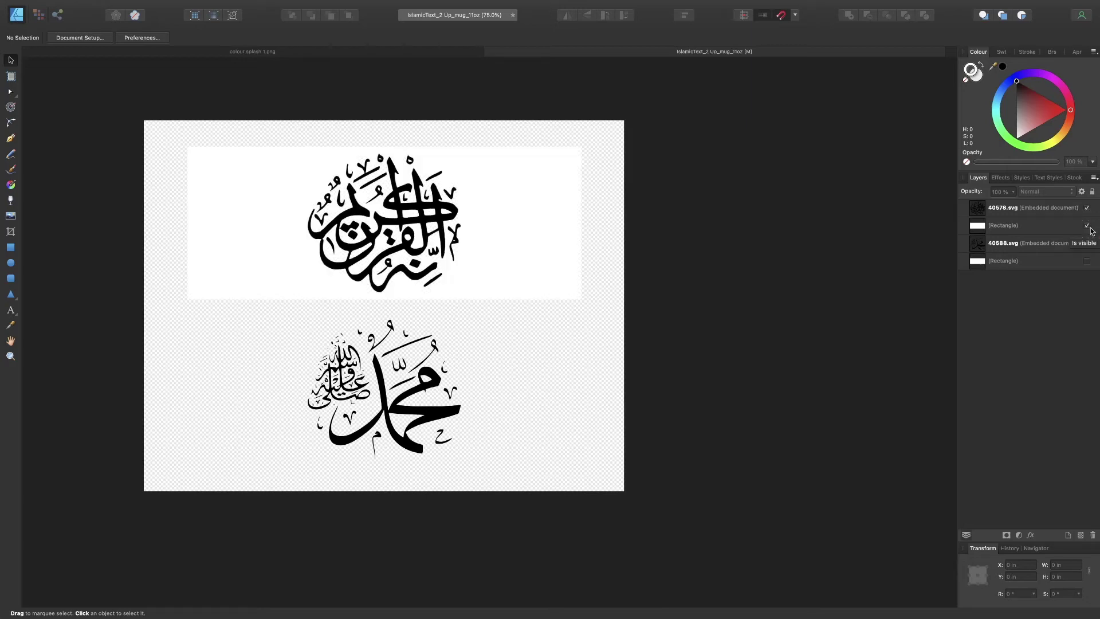
pyautogui.click(1088, 262)
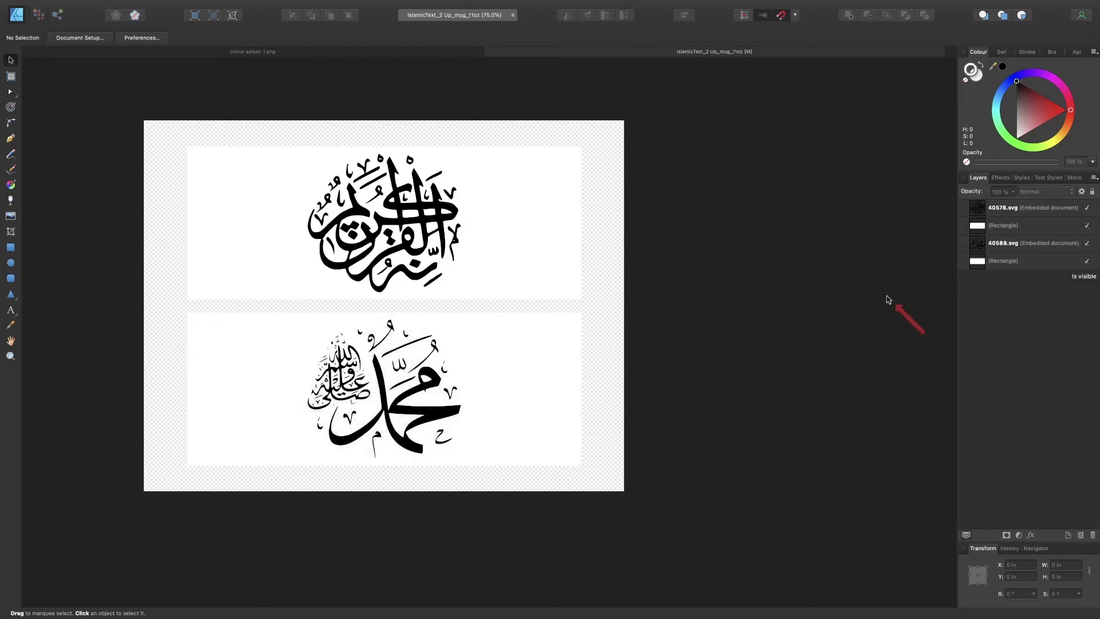
pyautogui.click(533, 240)
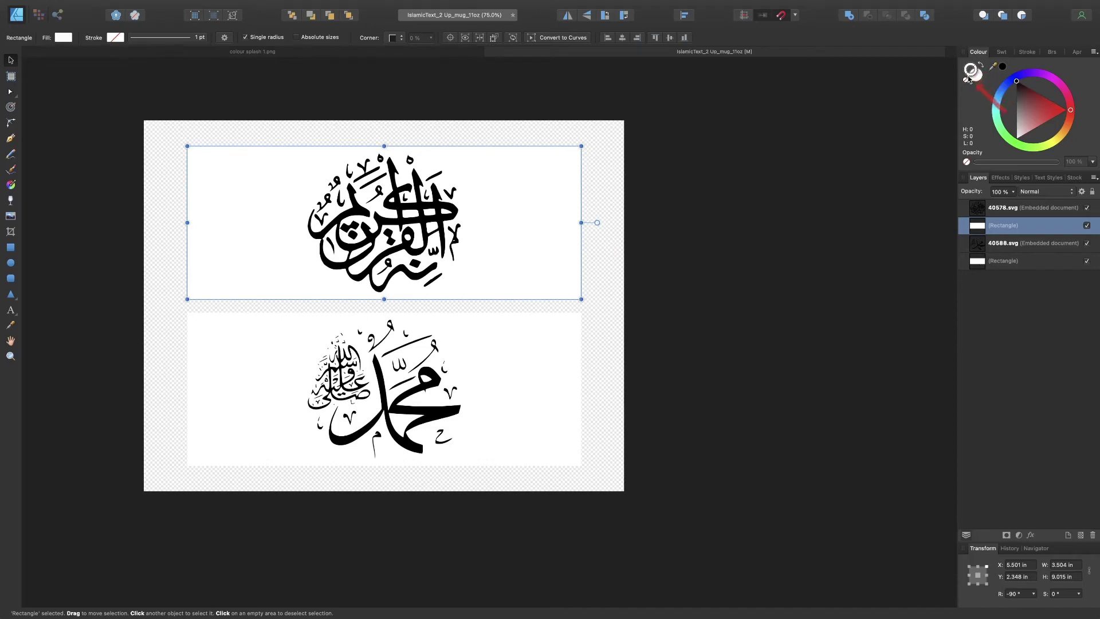
# Step: Set a black stroke on the upper and lower white panels, then deselect
pyautogui.click(1002, 68)
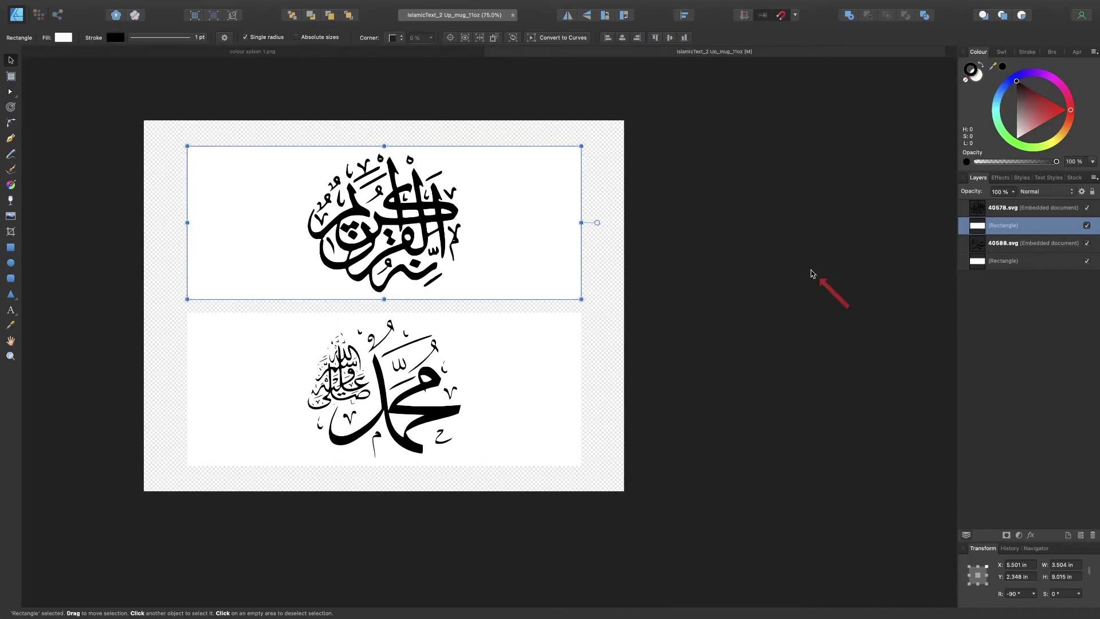
pyautogui.click(563, 348)
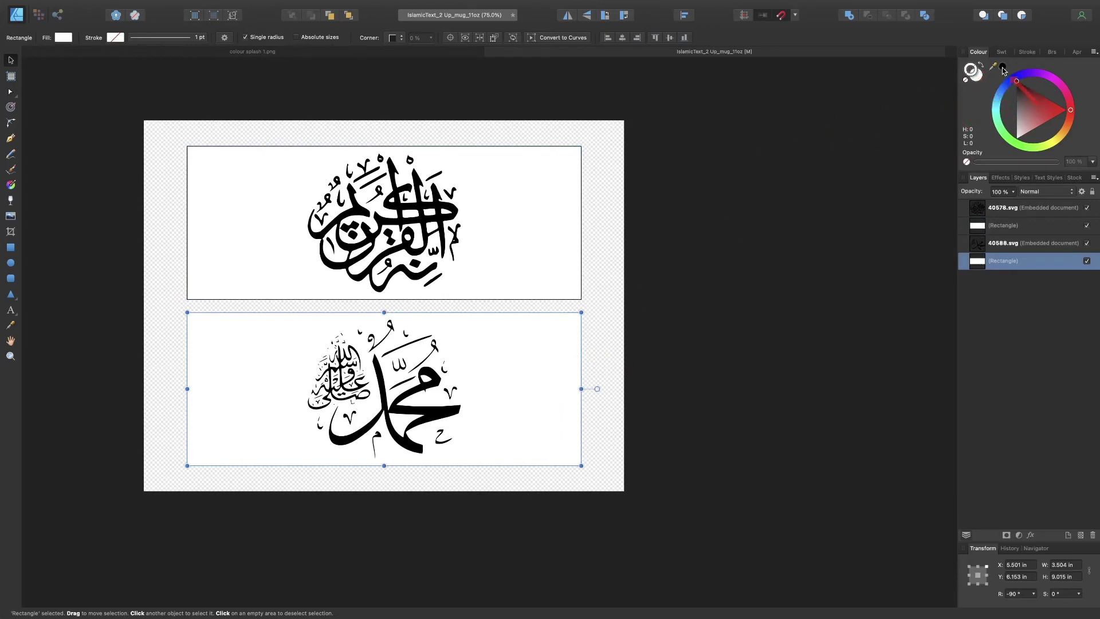
pyautogui.click(1002, 67)
pyautogui.click(608, 245)
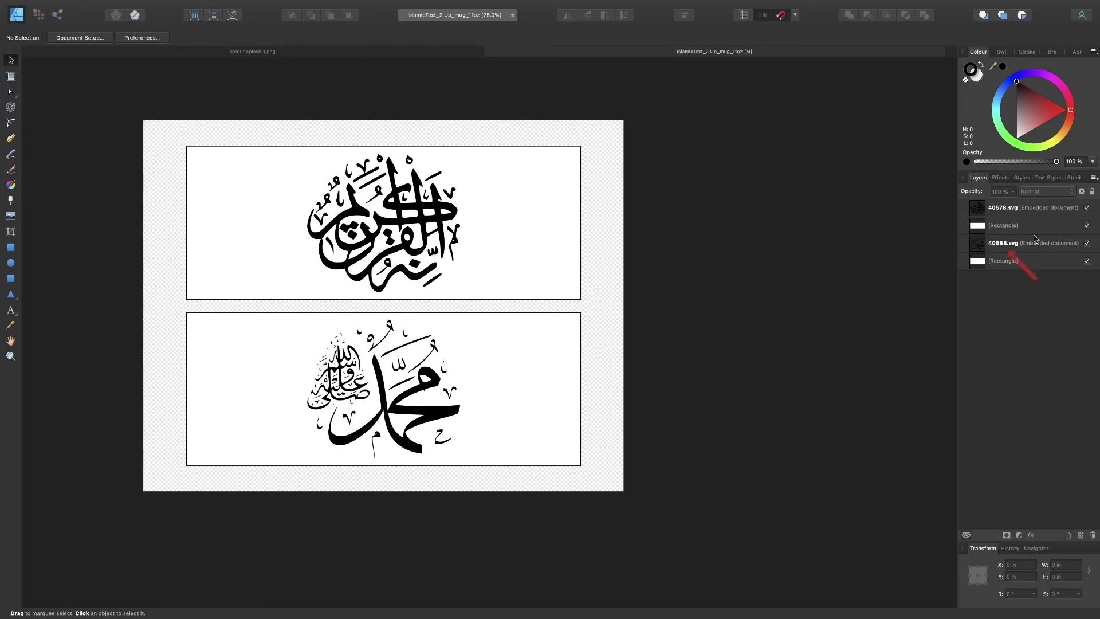
pyautogui.click(1013, 208)
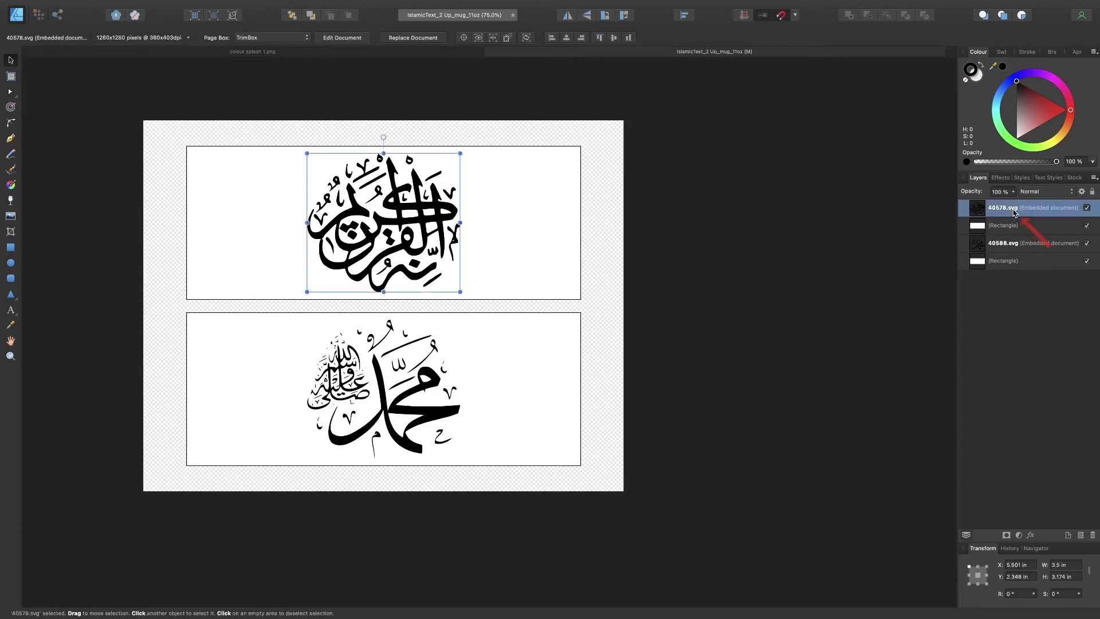
pyautogui.click(1015, 245)
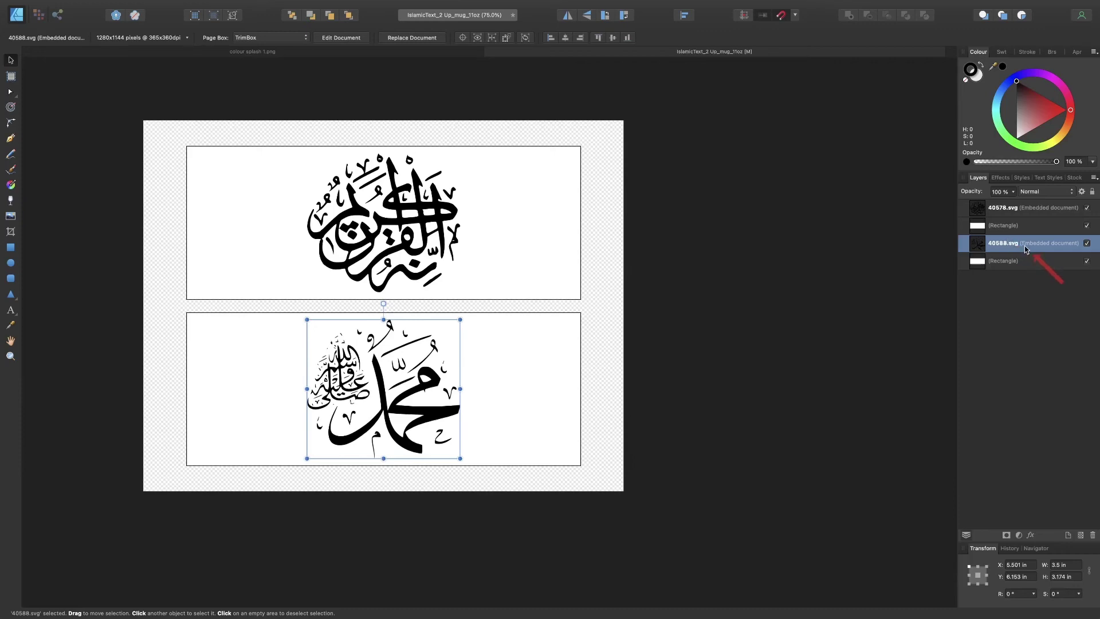
pyautogui.click(599, 156)
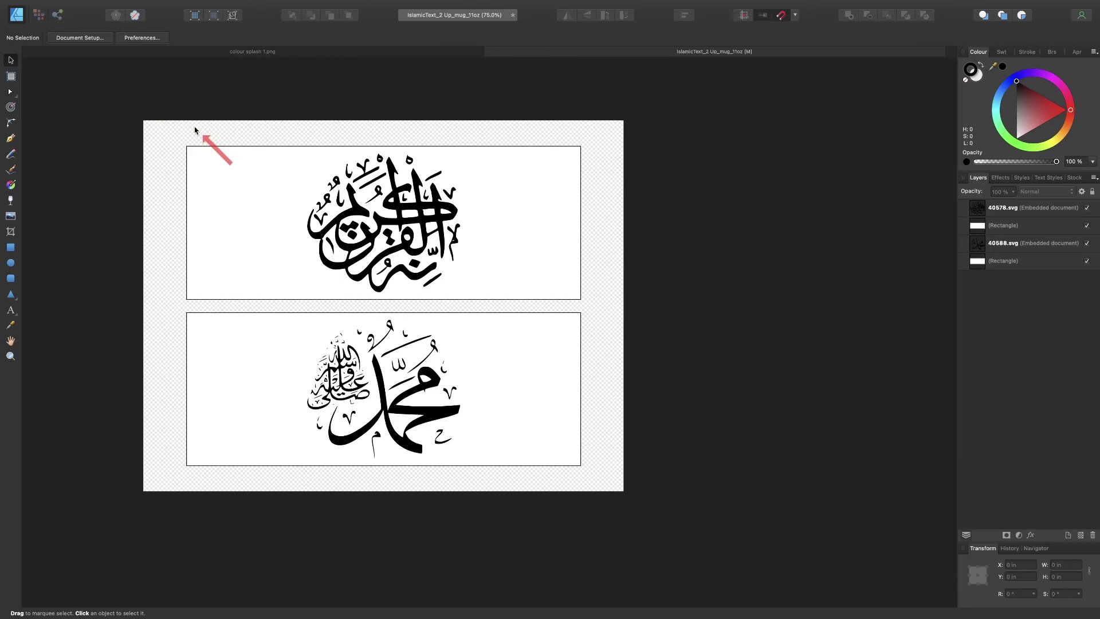
pyautogui.moveTo(152, 1)
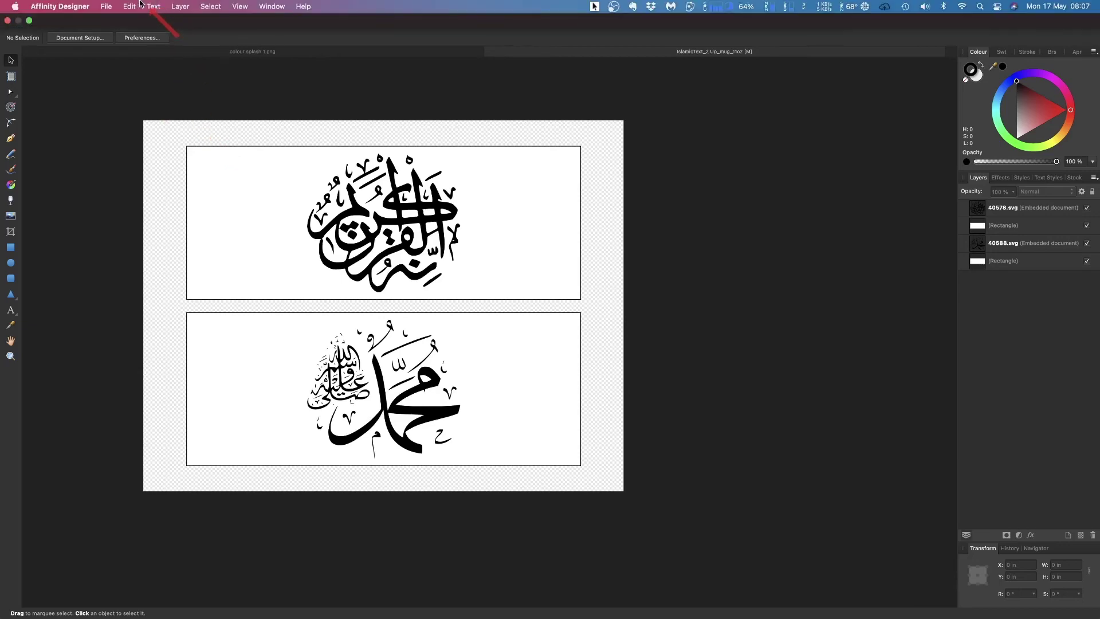
pyautogui.click(106, 7)
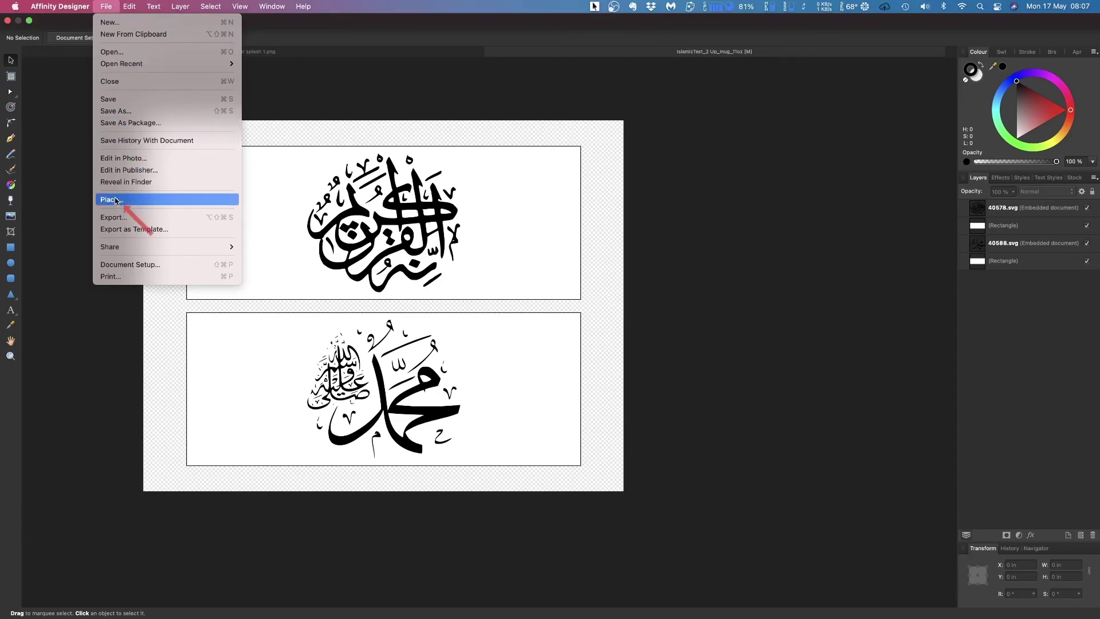
pyautogui.click(120, 218)
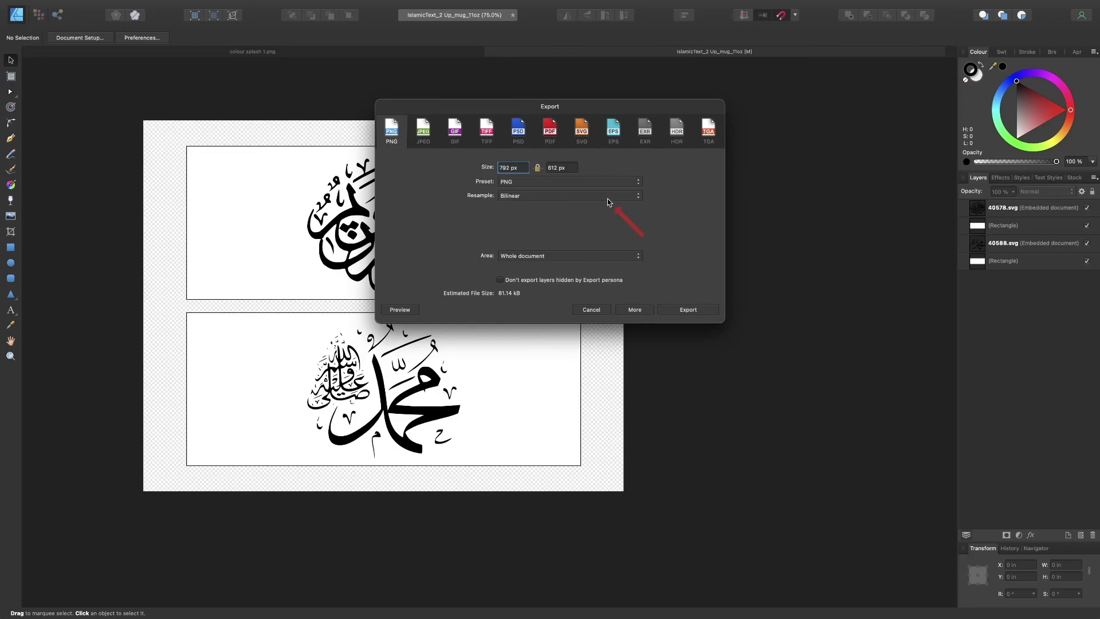
pyautogui.click(591, 310)
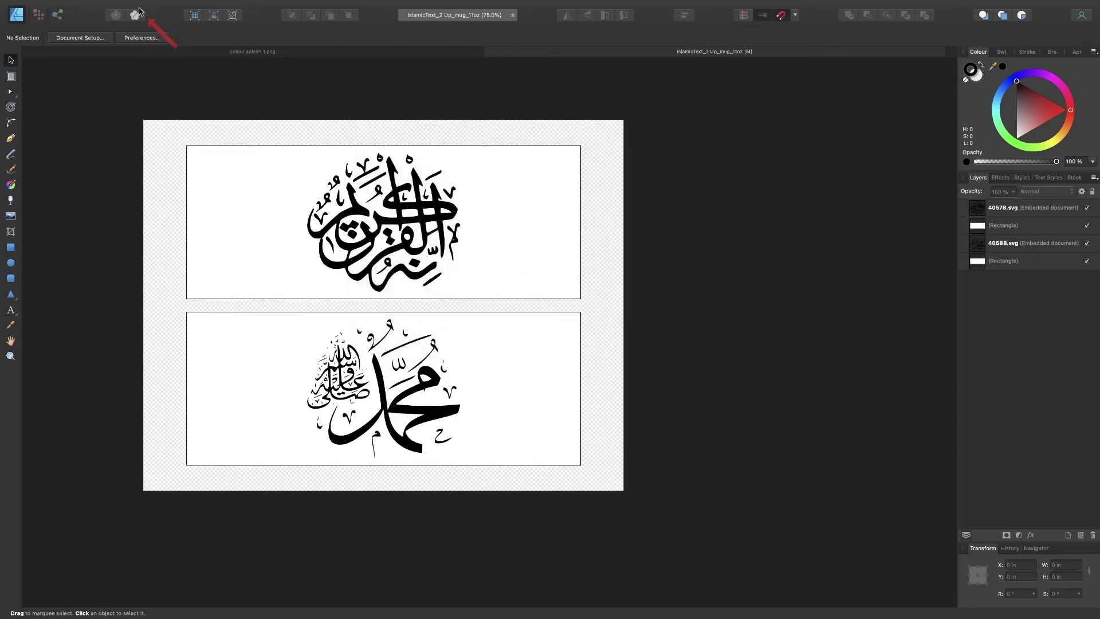
pyautogui.click(106, 6)
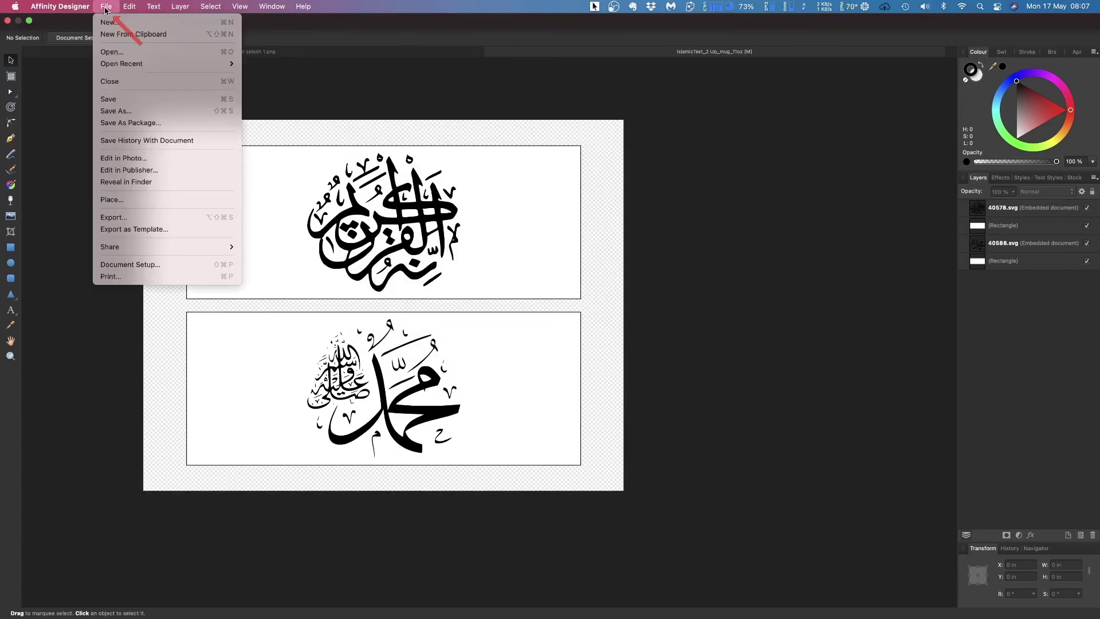
pyautogui.click(109, 277)
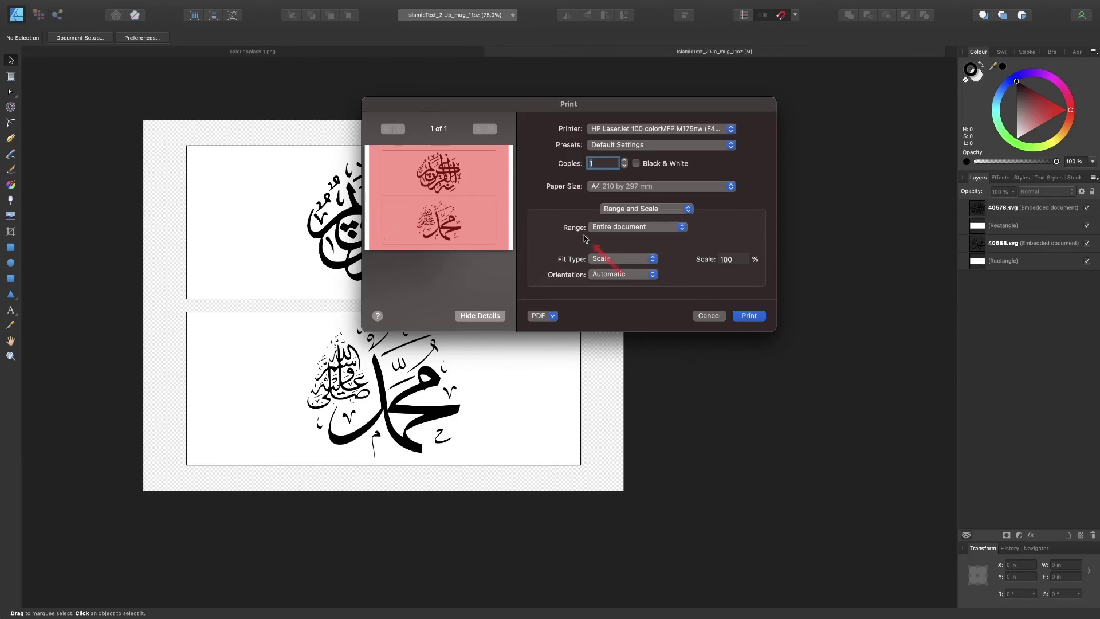
pyautogui.click(708, 316)
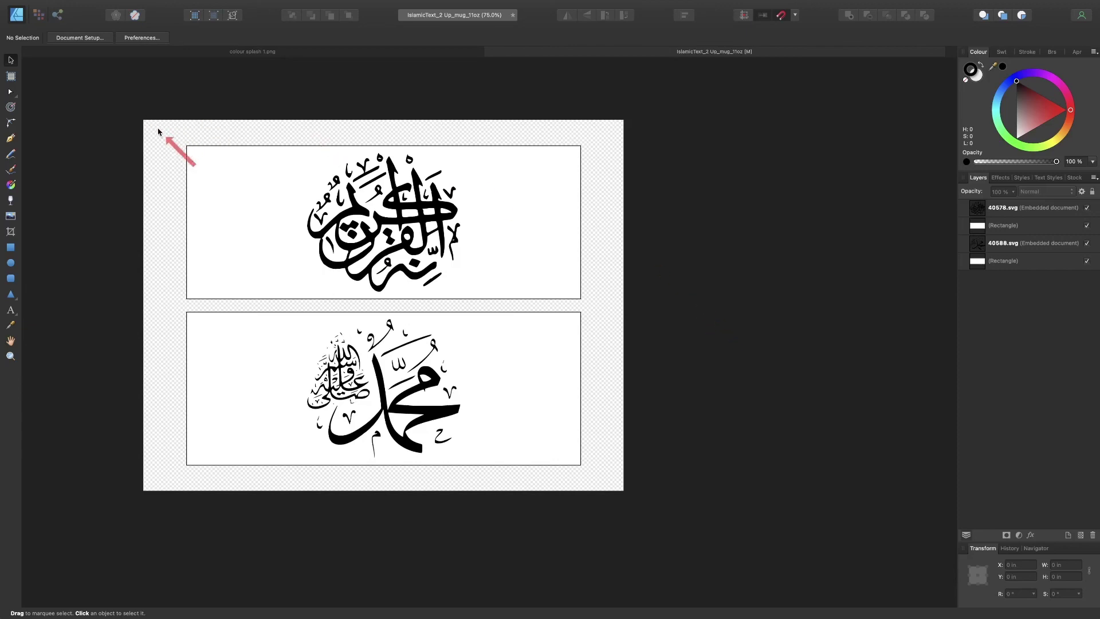
pyautogui.moveTo(158, 124); pyautogui.dragTo(211, 126)
pyautogui.hscroll(-5, 252, 95)
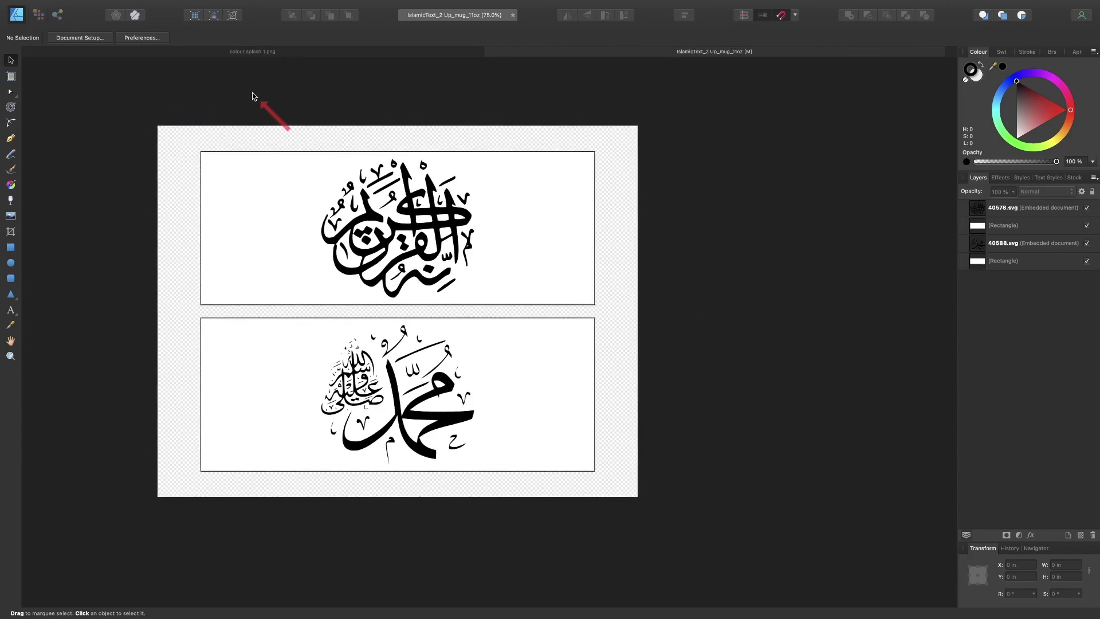
pyautogui.hscroll(-4, 399, 132)
pyautogui.hscroll(5, 399, 132)
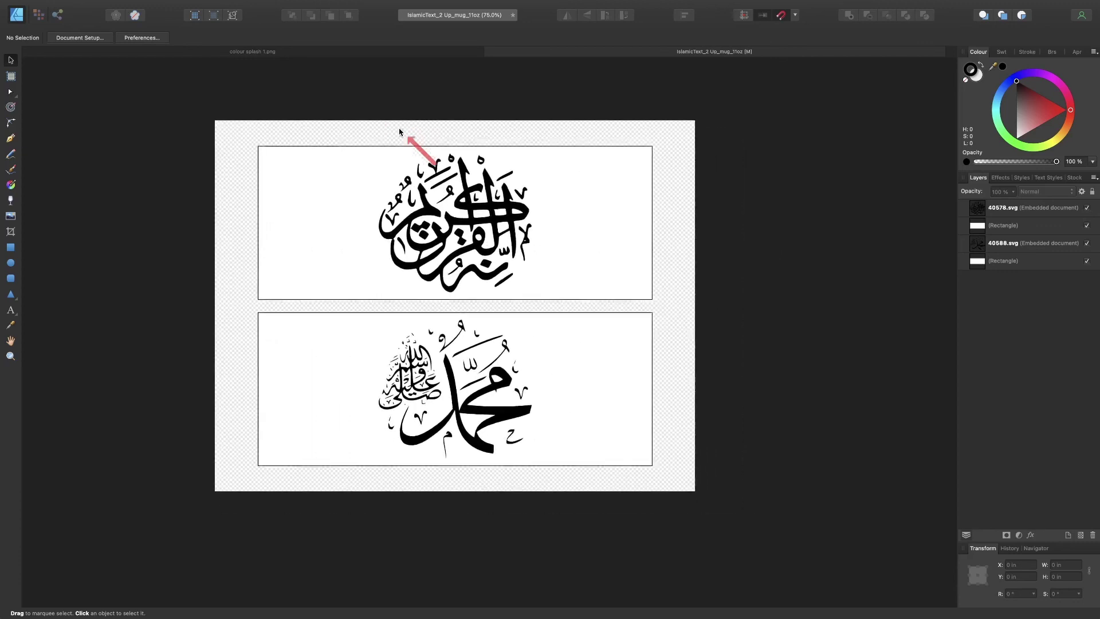
pyautogui.scroll(-1, 400, 132)
pyautogui.scroll(1, 399, 132)
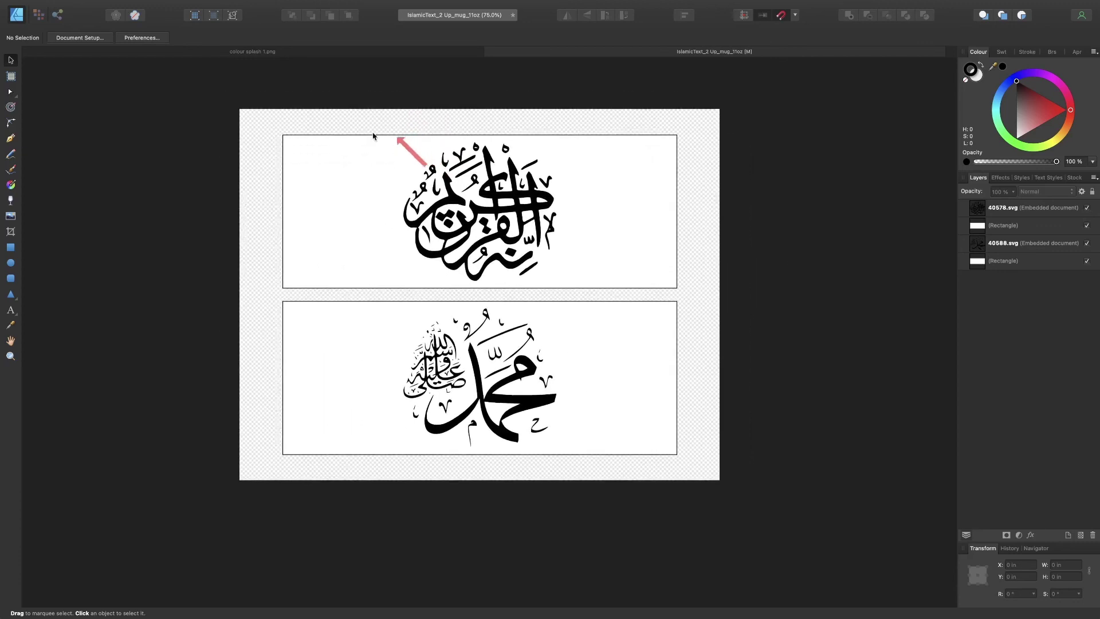